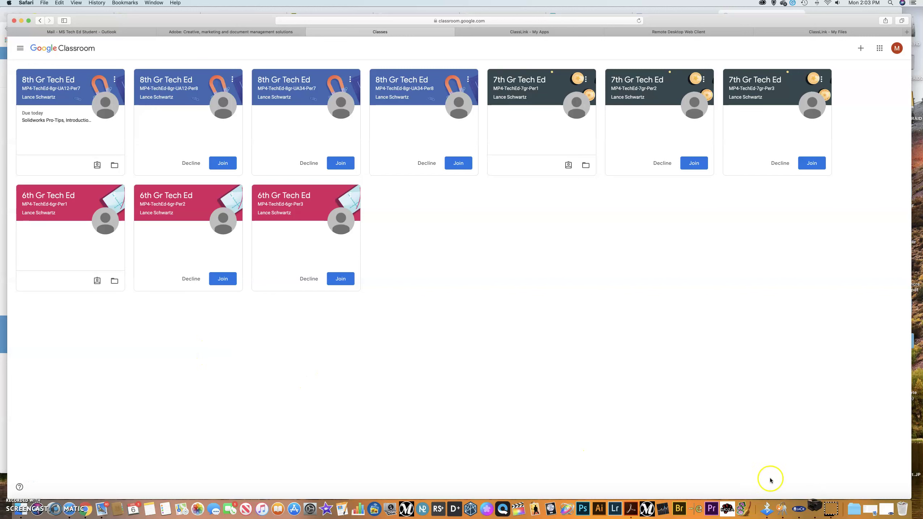
Step: Quit the unneeded dock app and switch to the remote SOLIDWORKS session showing PracticeActivity
right_click(817, 484)
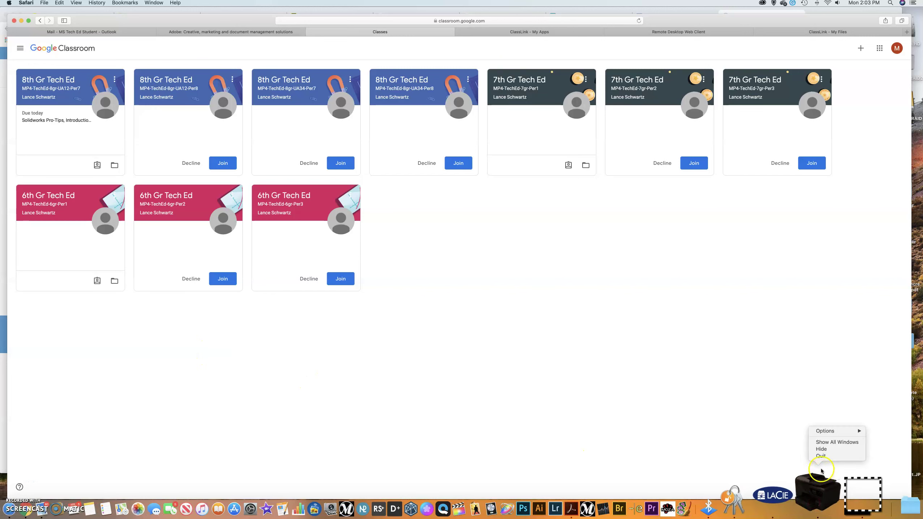
left_click(821, 455)
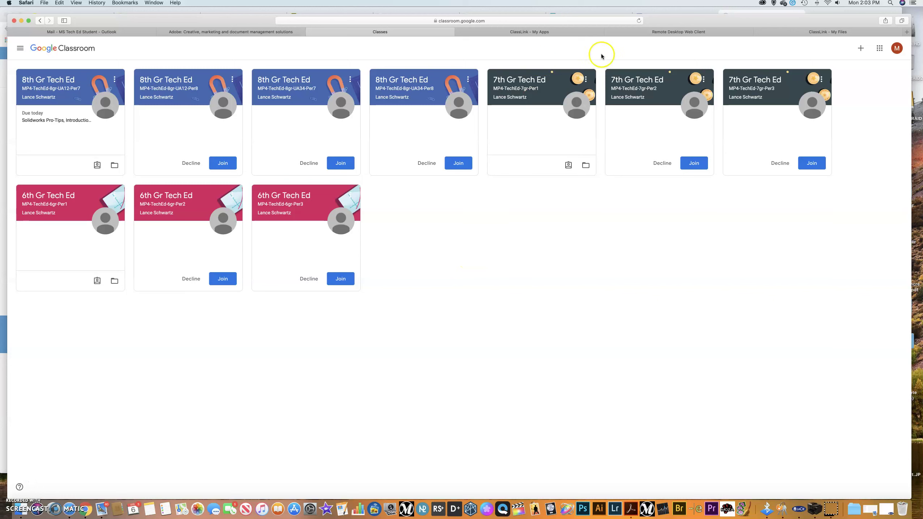
left_click(662, 32)
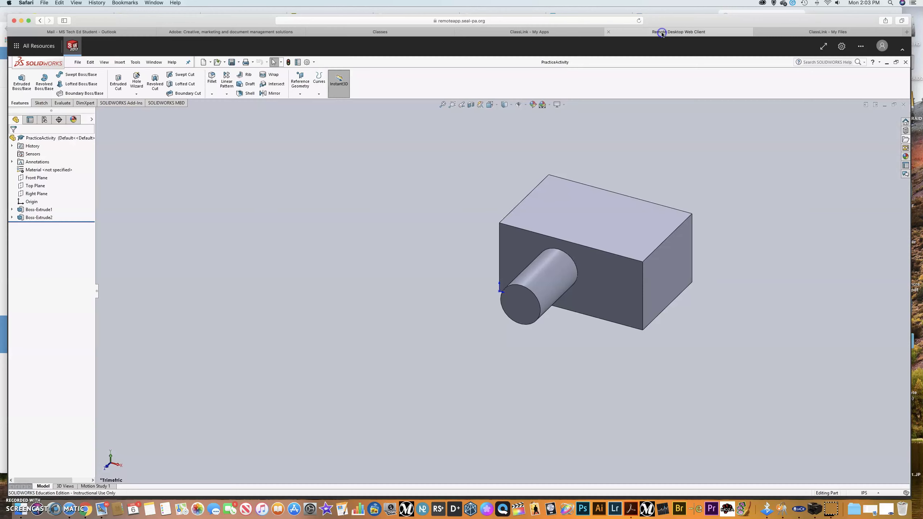
left_click(543, 32)
left_click(802, 29)
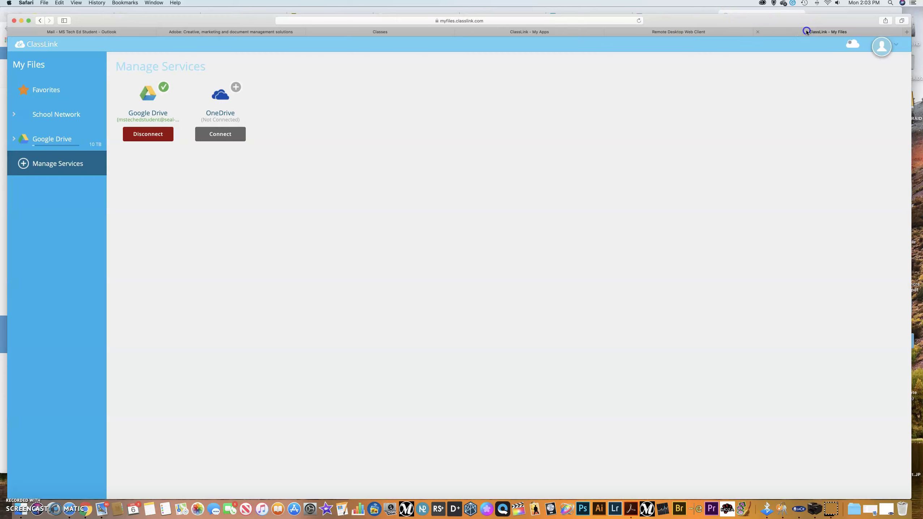
left_click(657, 32)
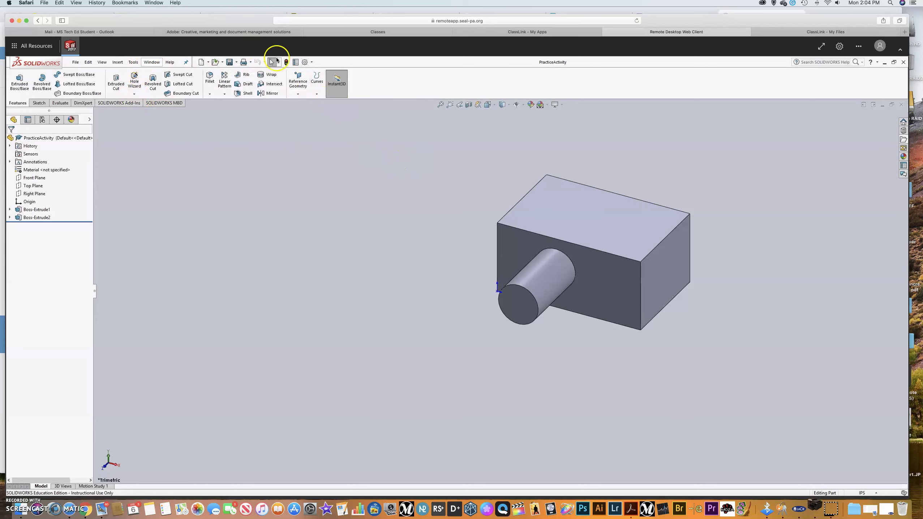
Step: Return to the Google Classroom class list showing 8th Gr Tech Ed's Solidworks Pro-Tips assignment
left_click(378, 32)
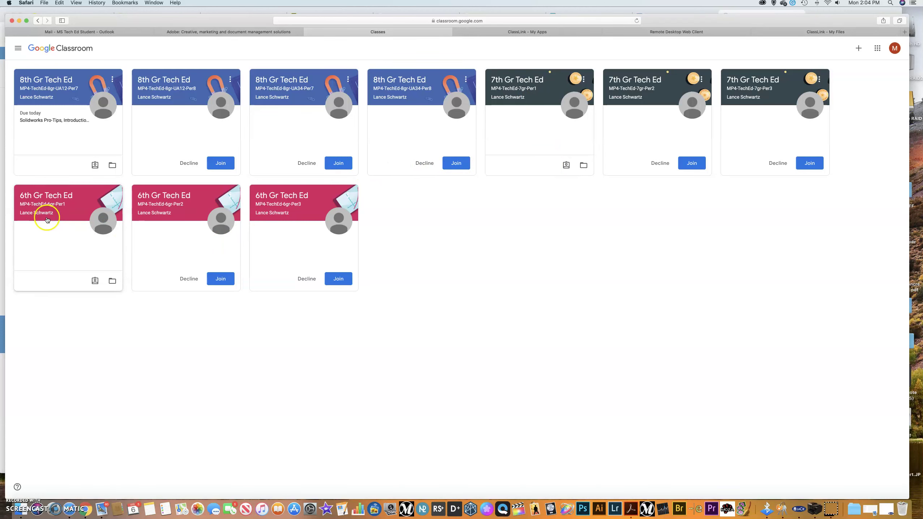
Step: Open the first 8th Gr Tech Ed class card to see its stream
left_click(55, 94)
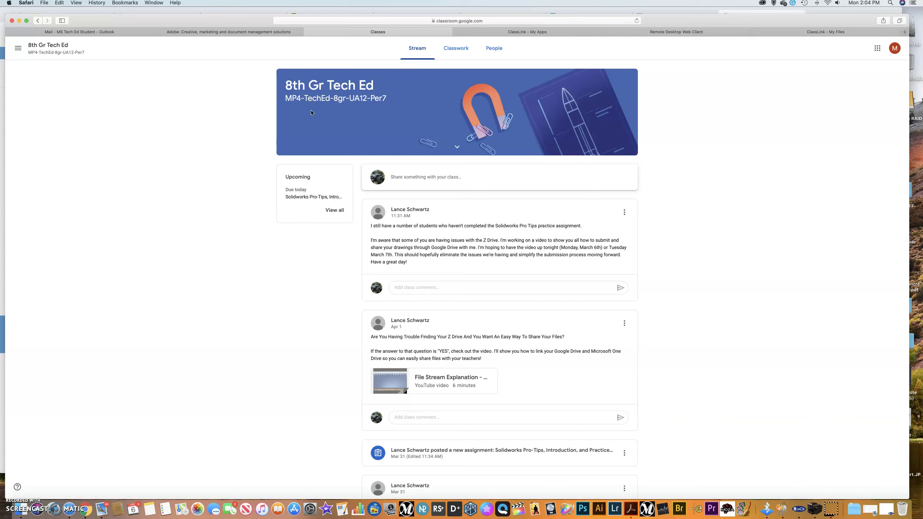
Step: Show the Classwork page with the Solidworks Pro-Tips assignment's instructions and 14-minute video
left_click(454, 51)
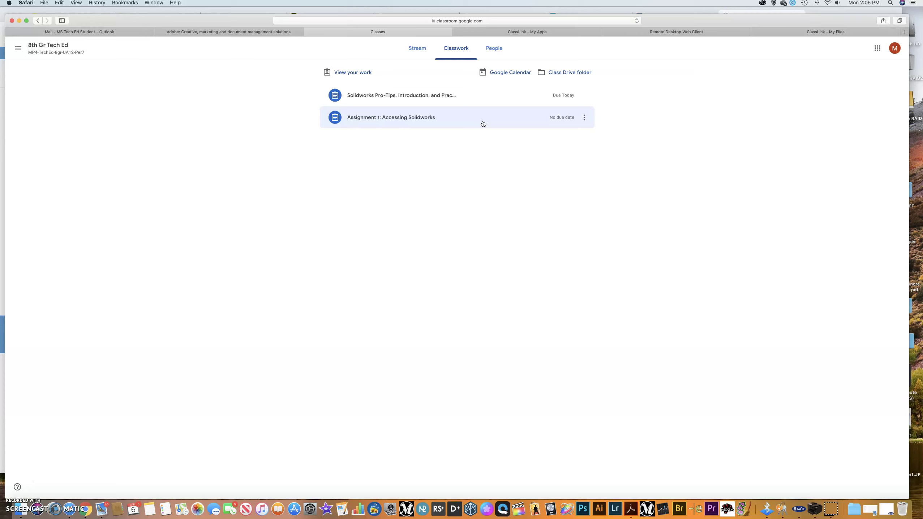
left_click_drag(482, 123, 475, 102)
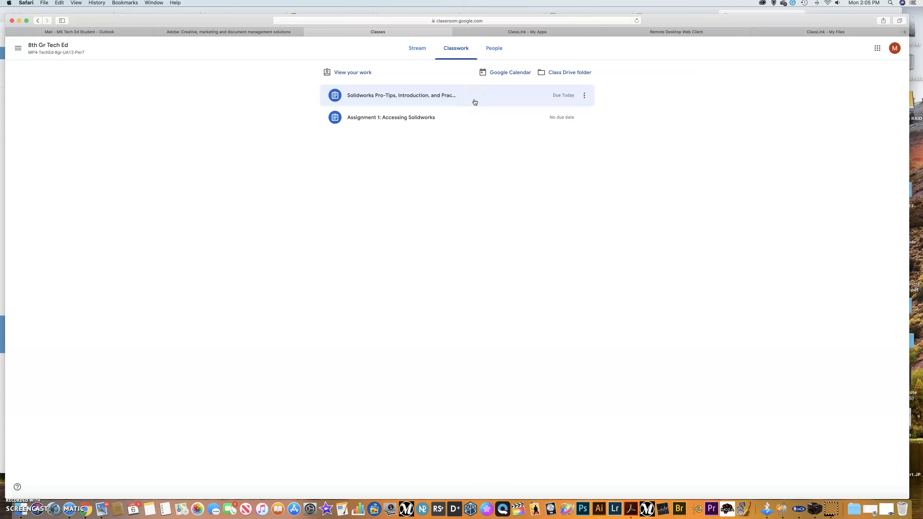
left_click(475, 102)
Step: Expand the Solidworks Pro-Tips assignment and view it on its own page
left_click(411, 101)
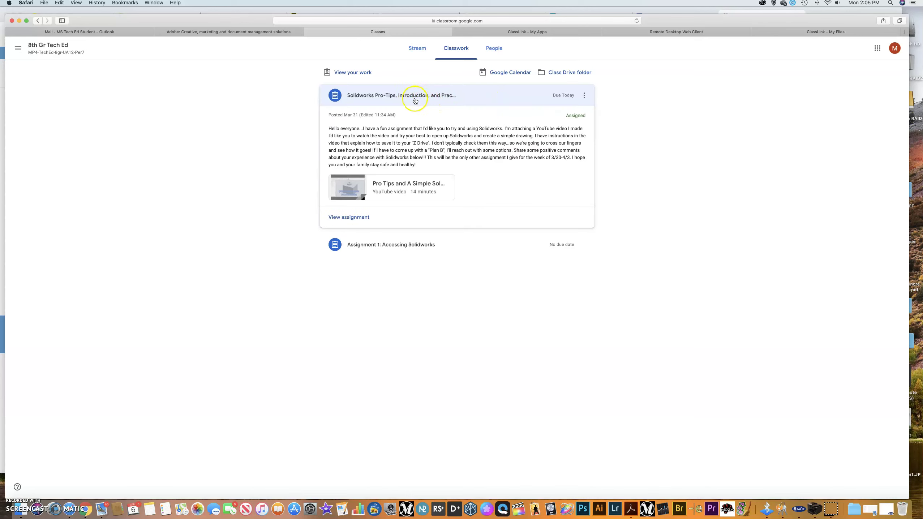
left_click(353, 218)
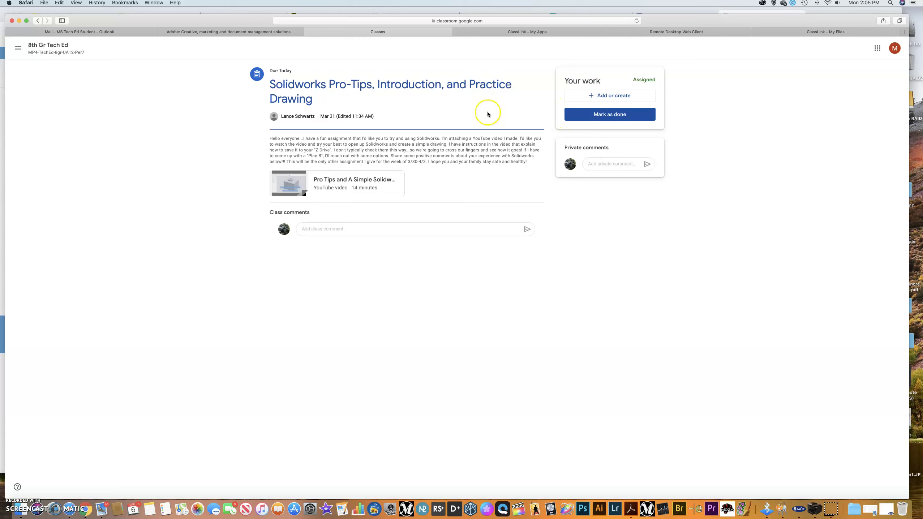
Step: In the remote SOLIDWORKS session, start a Save As of the PracticeActivity part
left_click(658, 34)
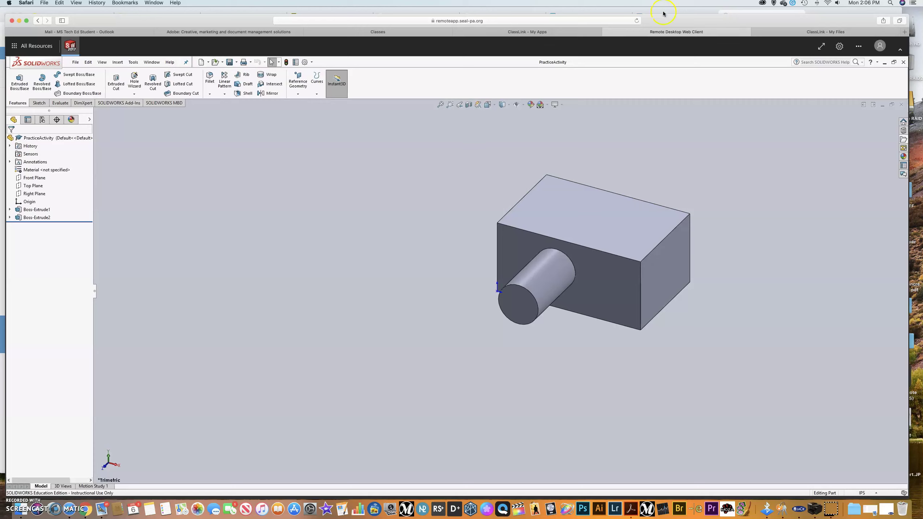
left_click(76, 62)
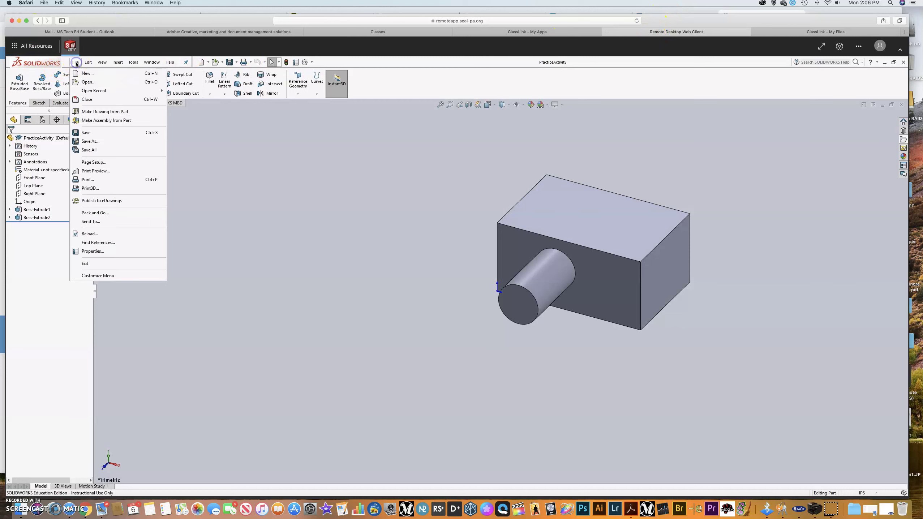
left_click(92, 141)
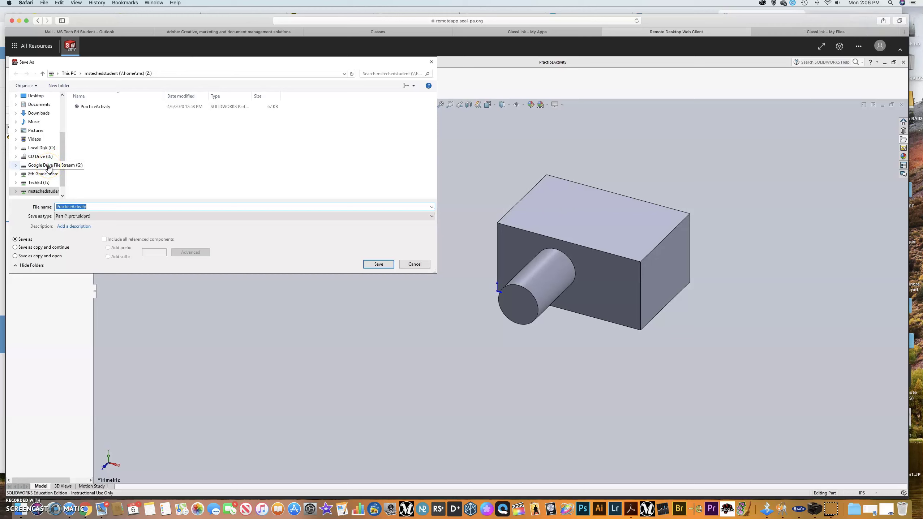
Step: Browse the Quick access and This PC locations in the folder pane, then cancel without saving
left_click(62, 150)
left_click_drag(62, 151, 62, 119)
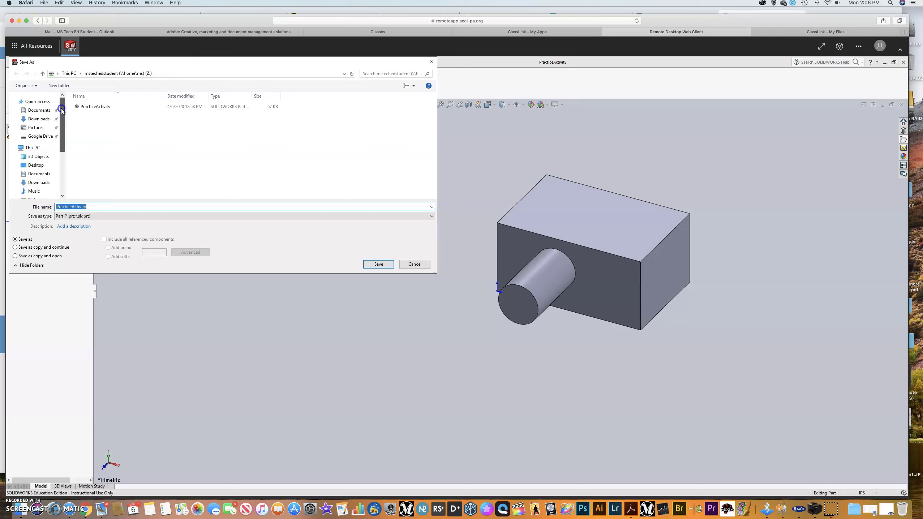
left_click(13, 147)
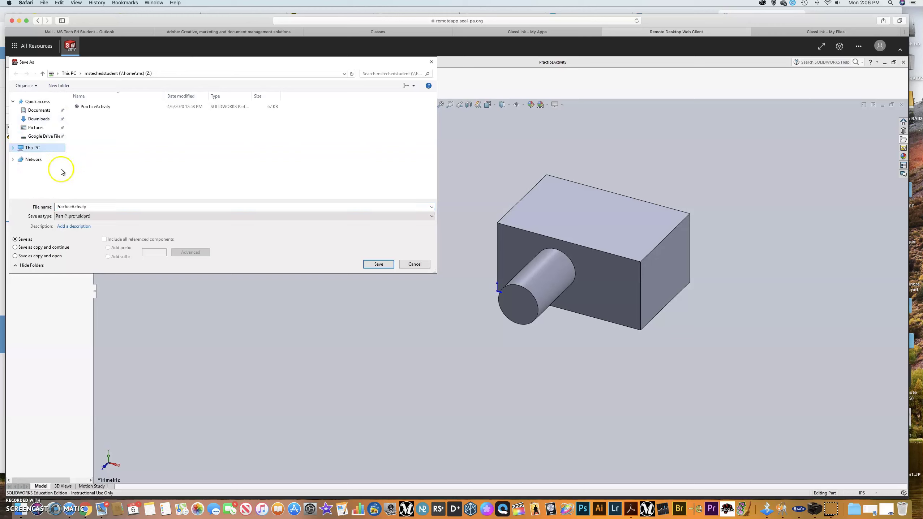
left_click(13, 102)
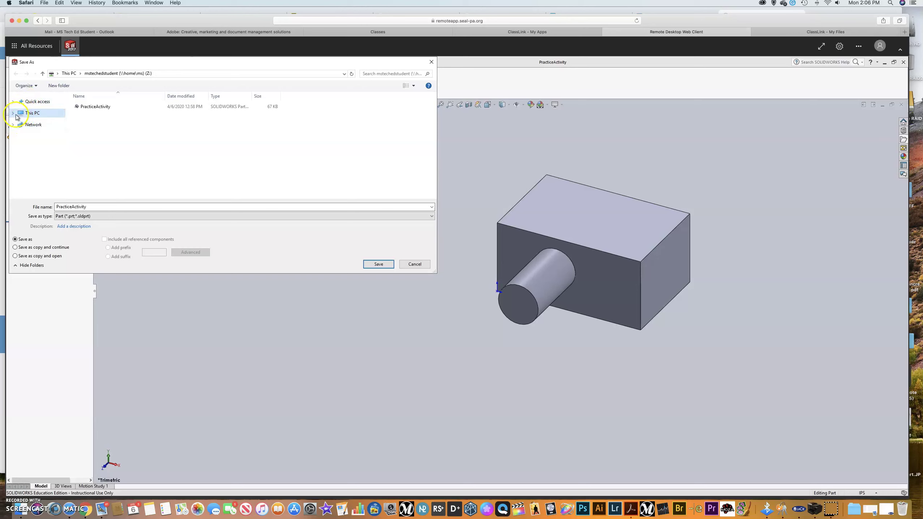
left_click(14, 102)
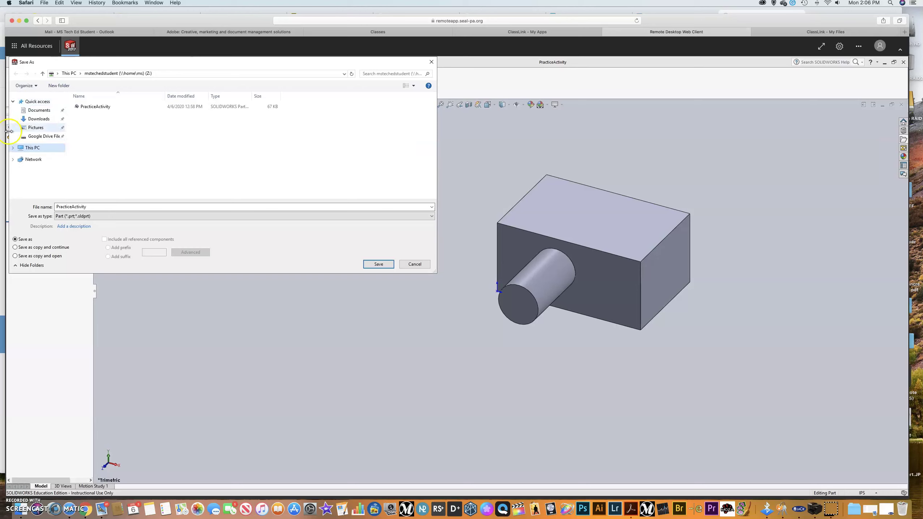
left_click(14, 148)
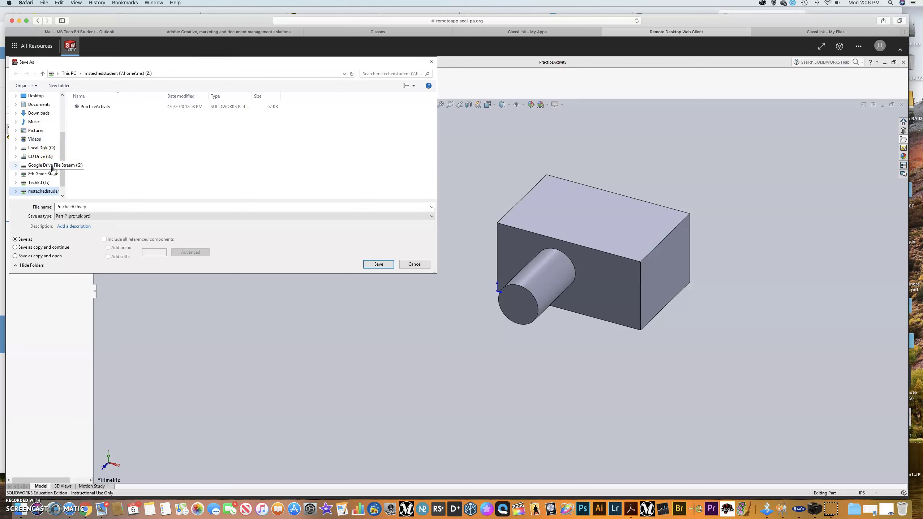
left_click(409, 266)
Step: View ClassLink's Manage Services page: Google Drive connected, OneDrive not connected
left_click(542, 33)
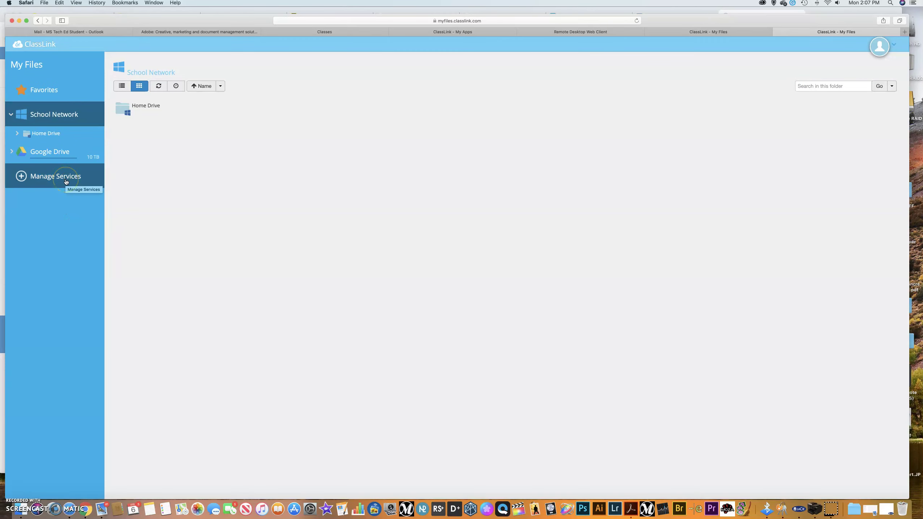
left_click(22, 177)
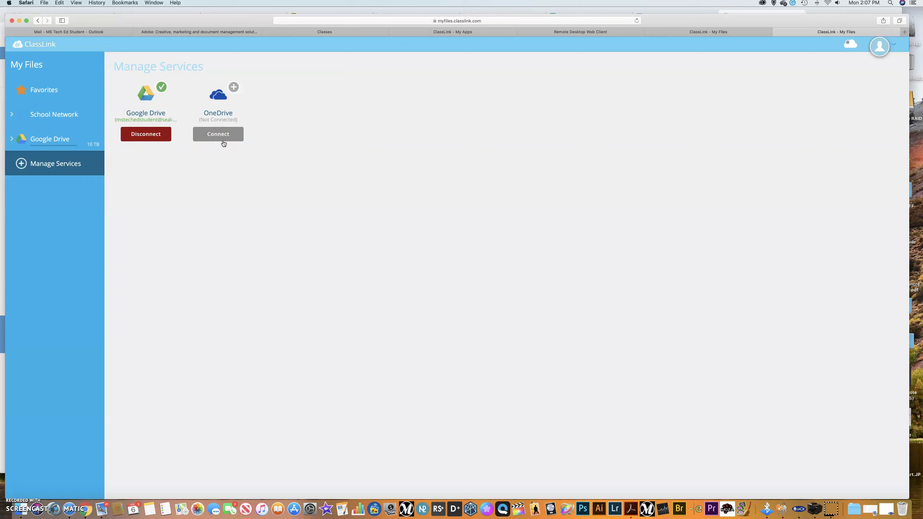
left_click(220, 185)
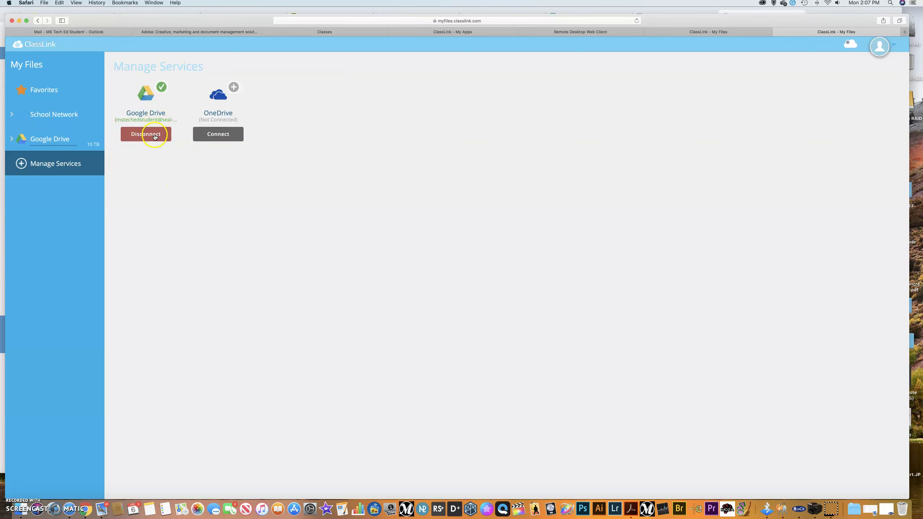
Step: Back in SOLIDWORKS, reopen the Save As dialog for the PracticeActivity part
left_click(584, 33)
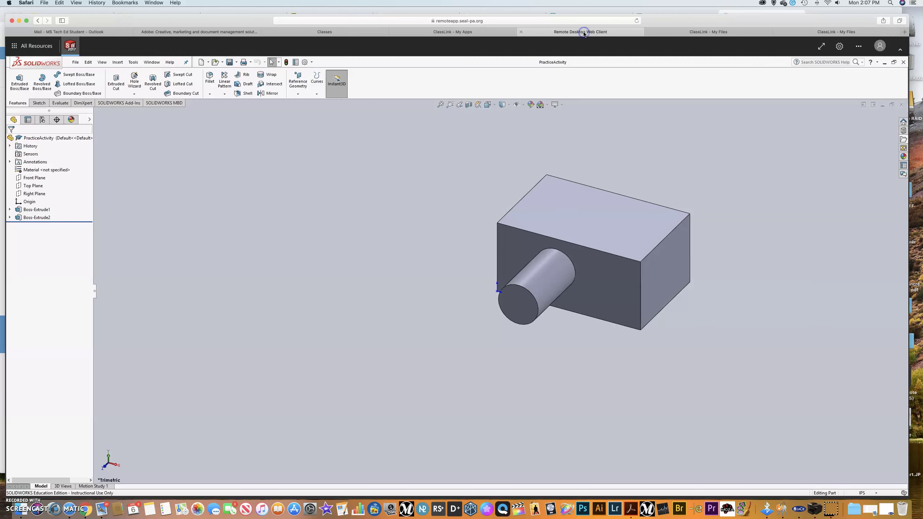
left_click(75, 62)
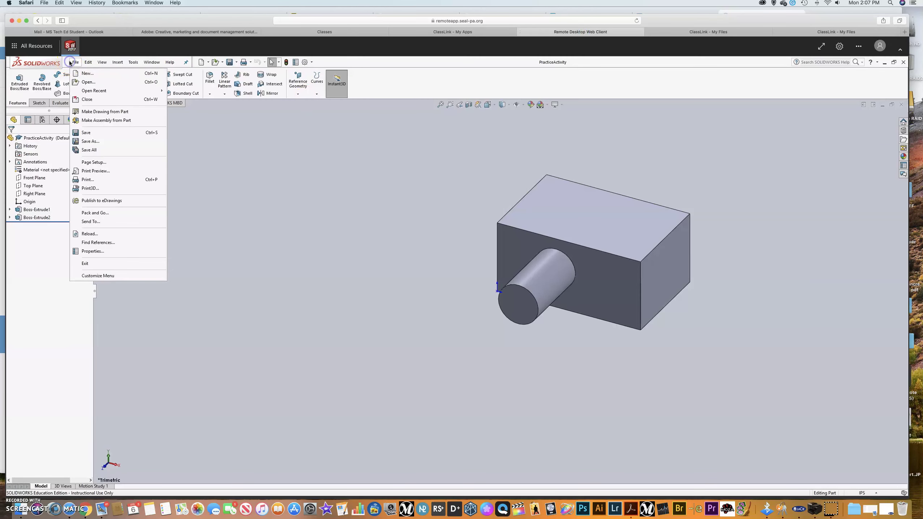
left_click(90, 141)
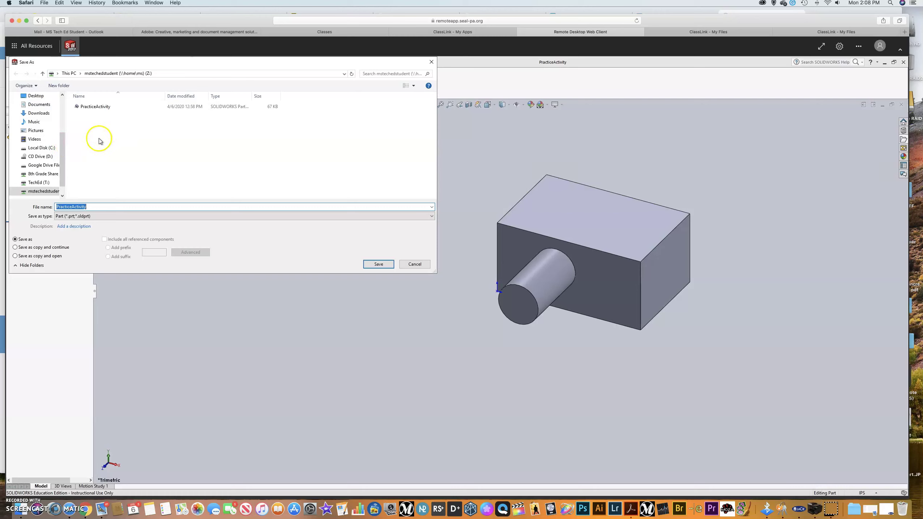
Step: Navigate to Google Drive File Stream > My Drive > Classroom > 8th Gr Tech Ed folder
left_click(44, 165)
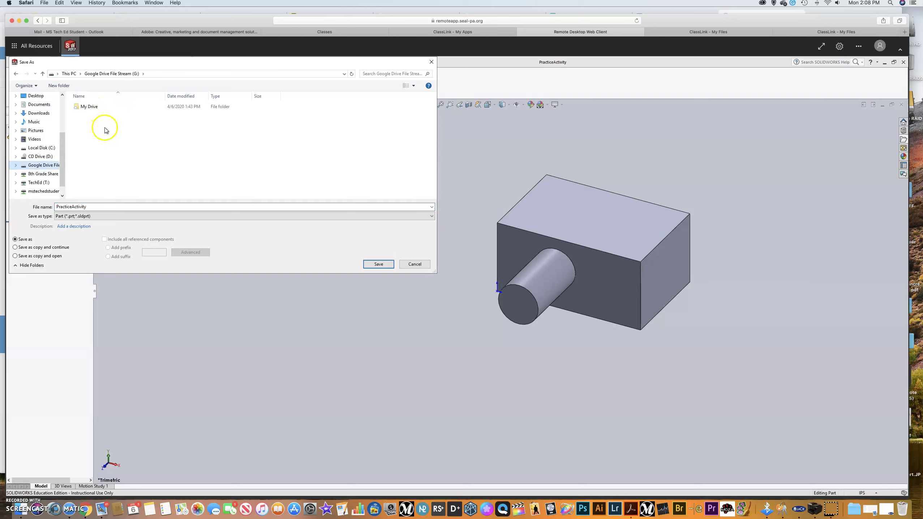
double_click(89, 106)
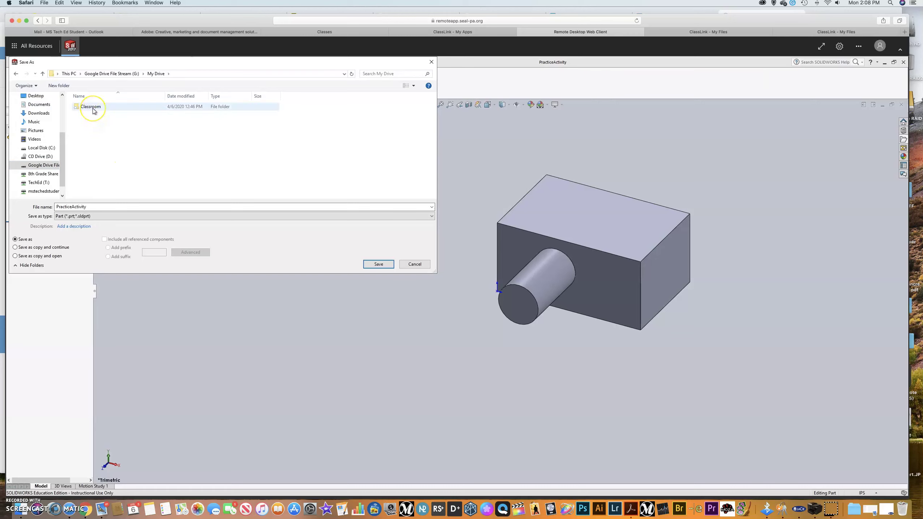
double_click(93, 108)
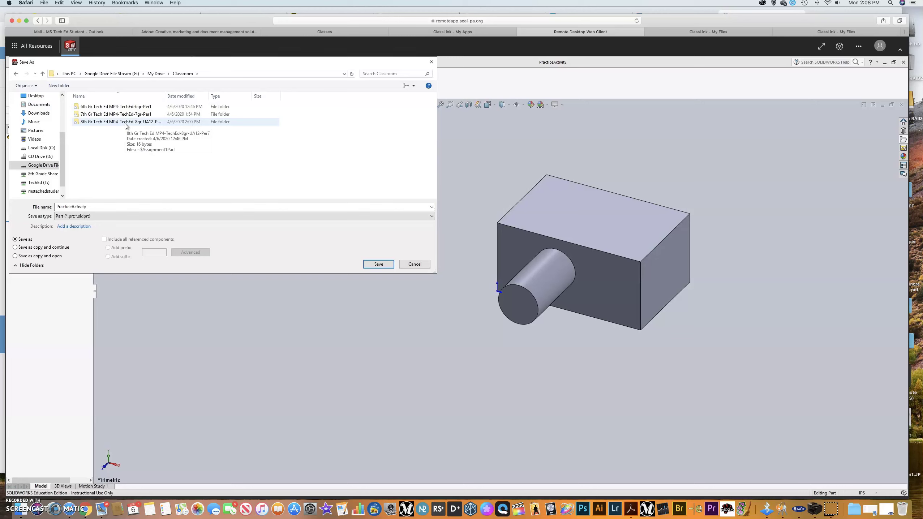
left_click(123, 127)
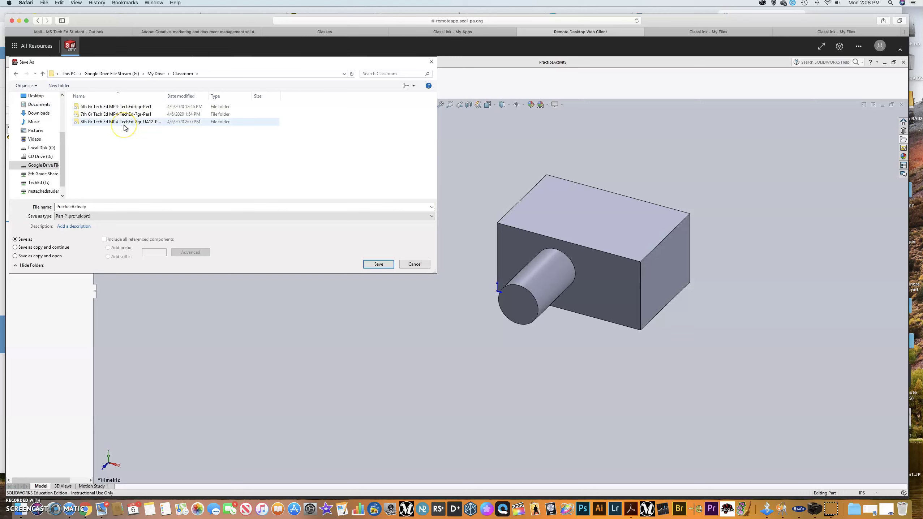
left_click(97, 125)
double_click(97, 125)
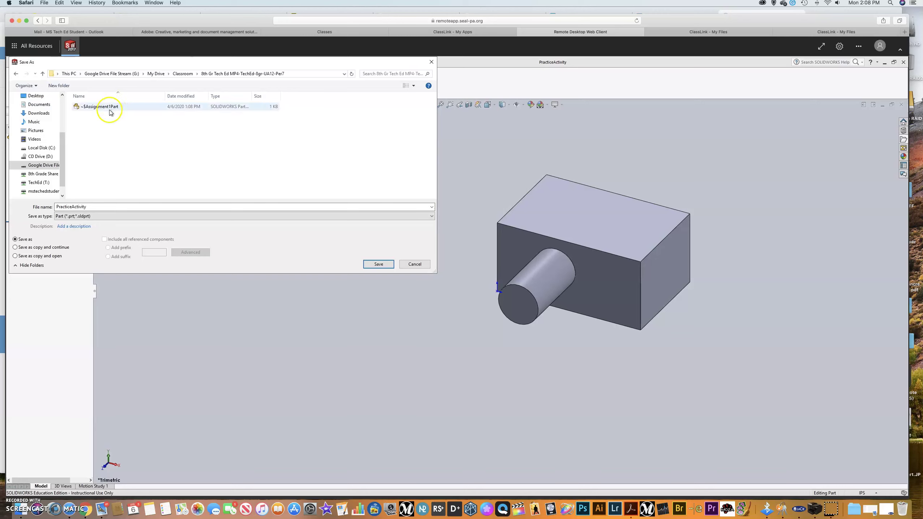
Step: Save the part as FirstLast-PracticeAssignment and return to the Classroom assignment page
double_click(114, 206)
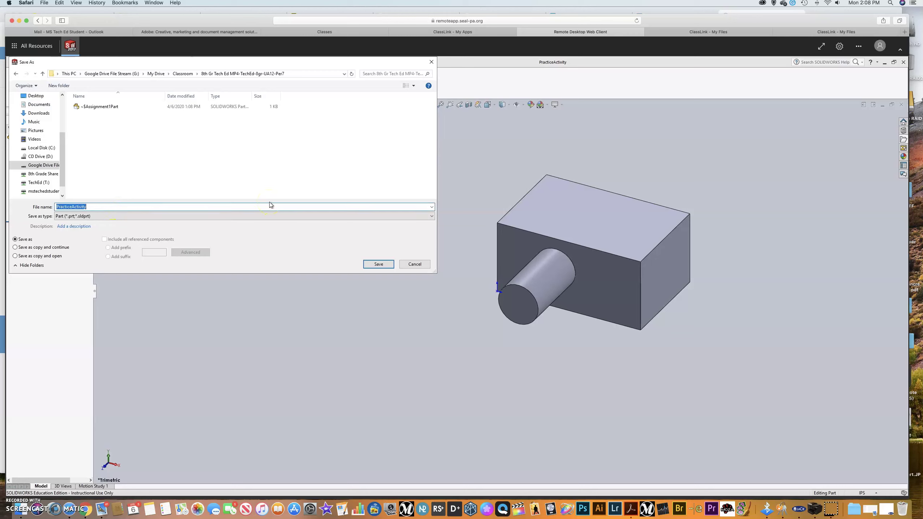
type("FirstLast-")
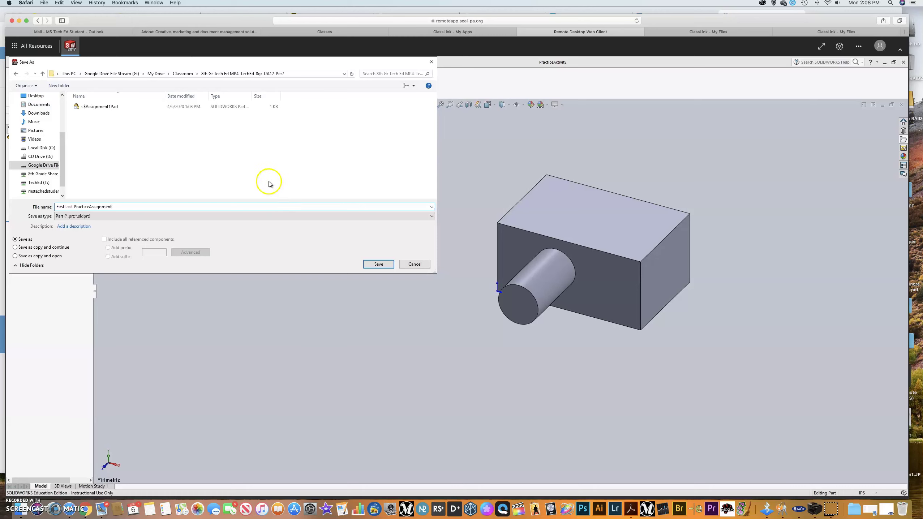
left_click(378, 265)
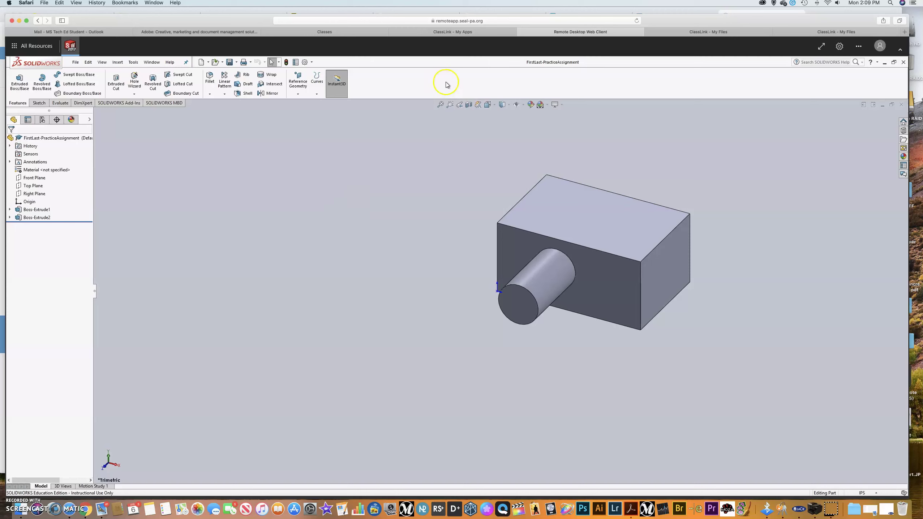
mouse_move(521, 64)
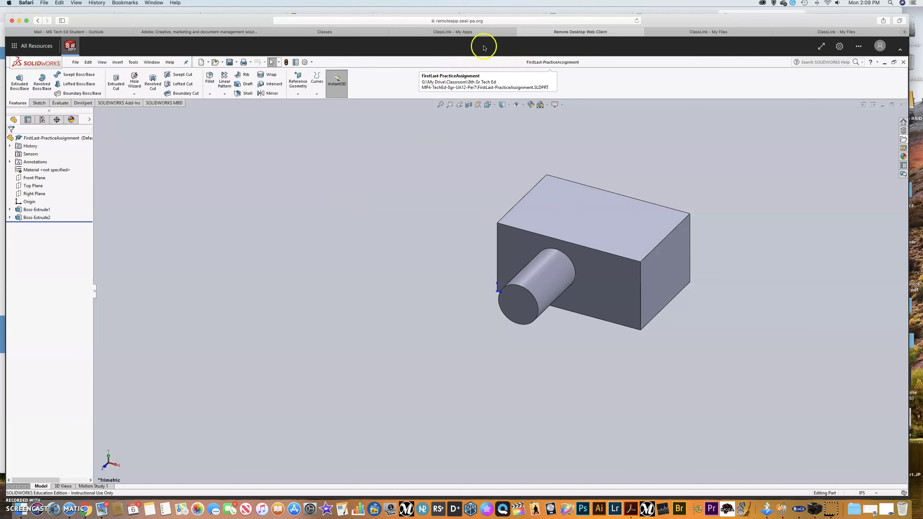
left_click(346, 34)
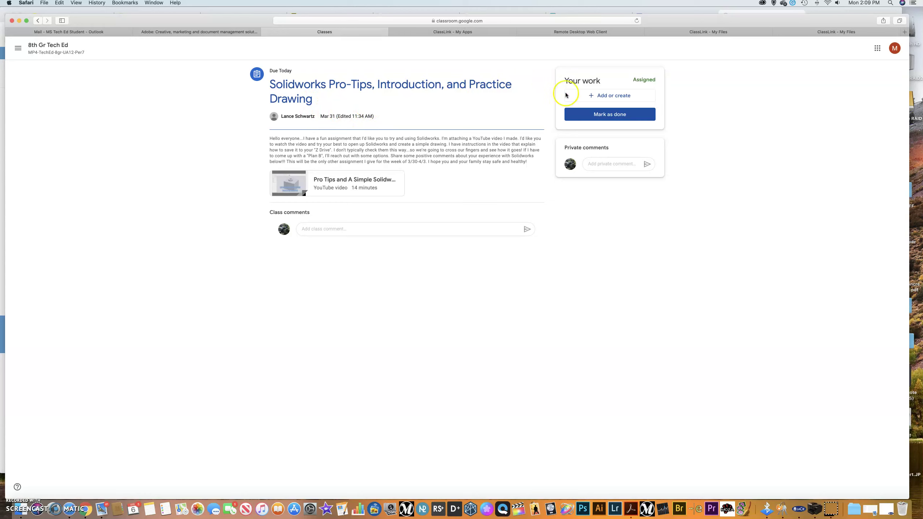
Step: Open the Google Drive file picker from the assignment's Add or create menu
left_click(588, 95)
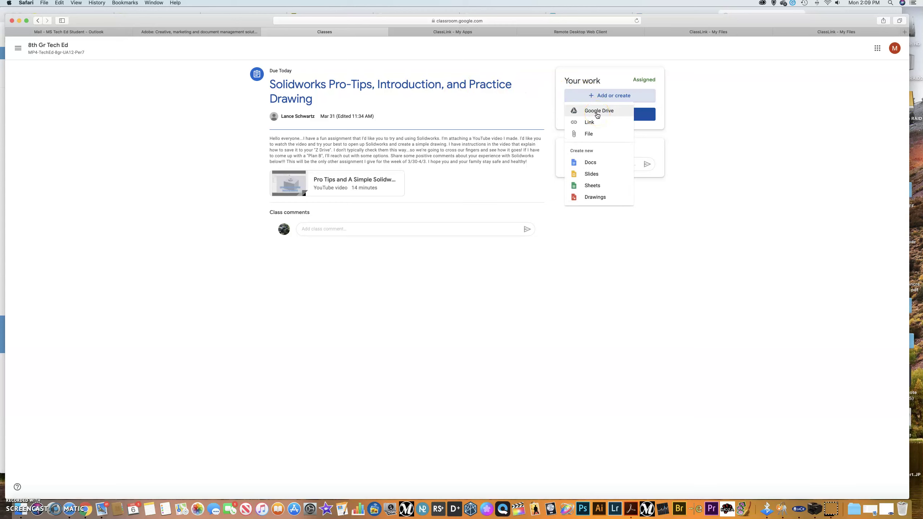
left_click(597, 111)
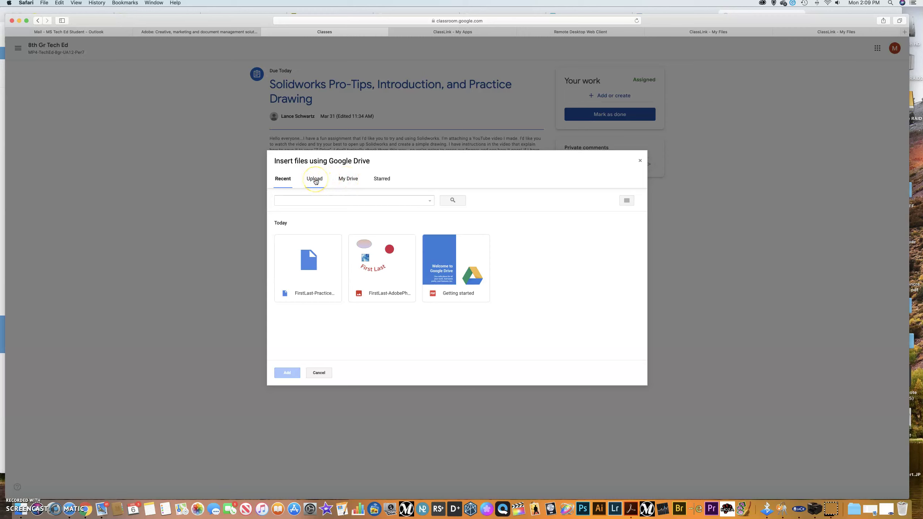
Step: Attach the FirstLast practice file from My Drive > Classroom > 8th Gr Tech Ed to Your work
left_click(347, 181)
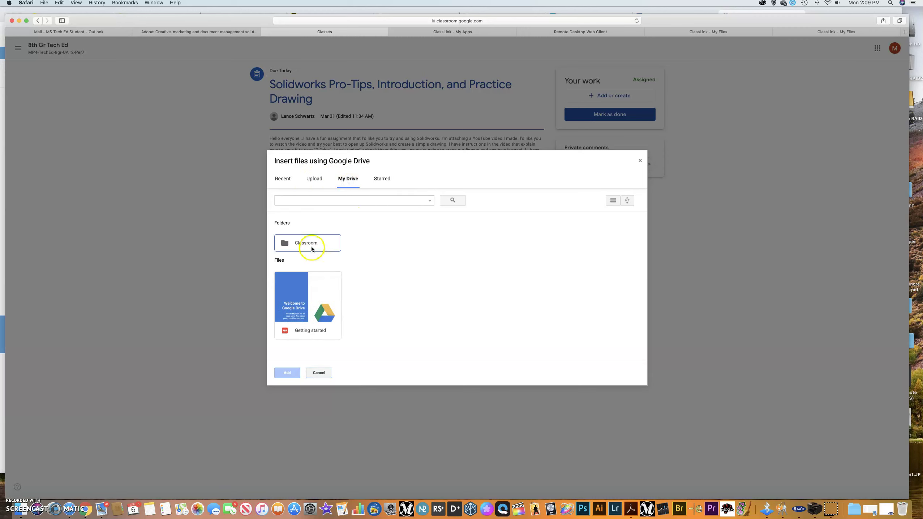
double_click(311, 248)
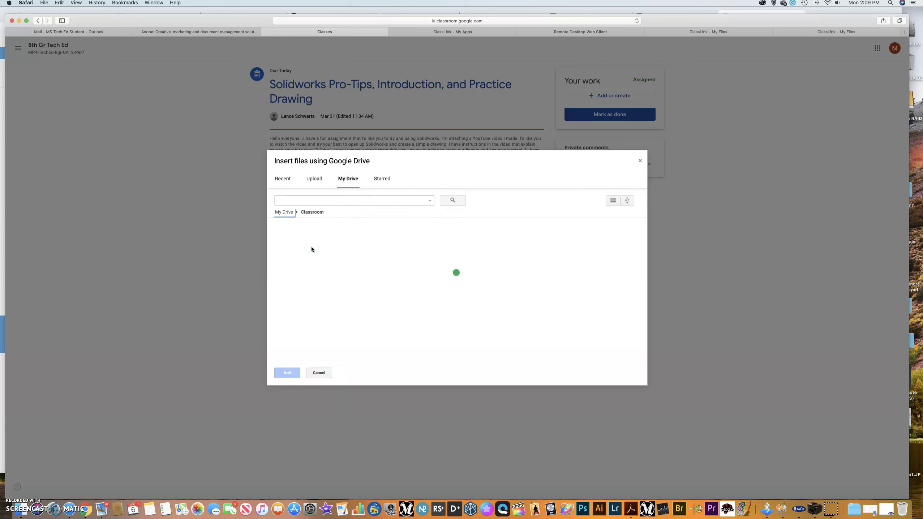
left_click(446, 253)
double_click(447, 252)
left_click(291, 271)
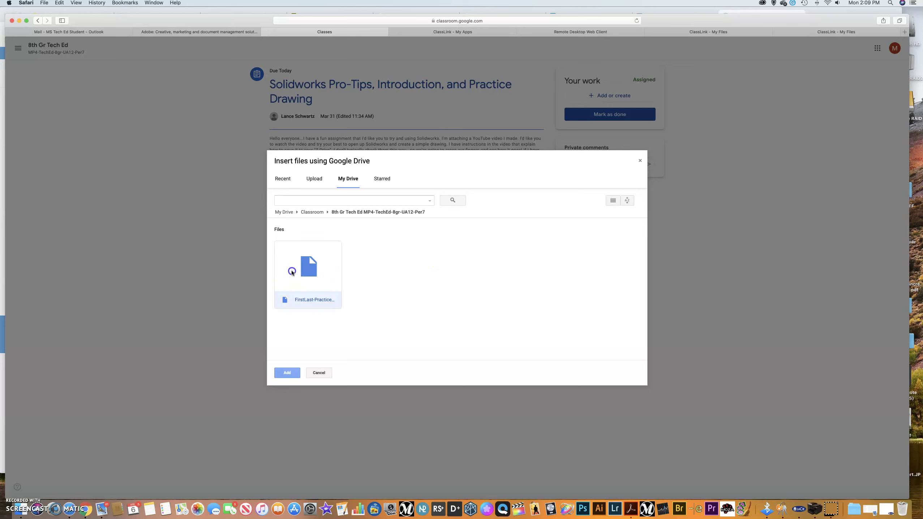
left_click(289, 372)
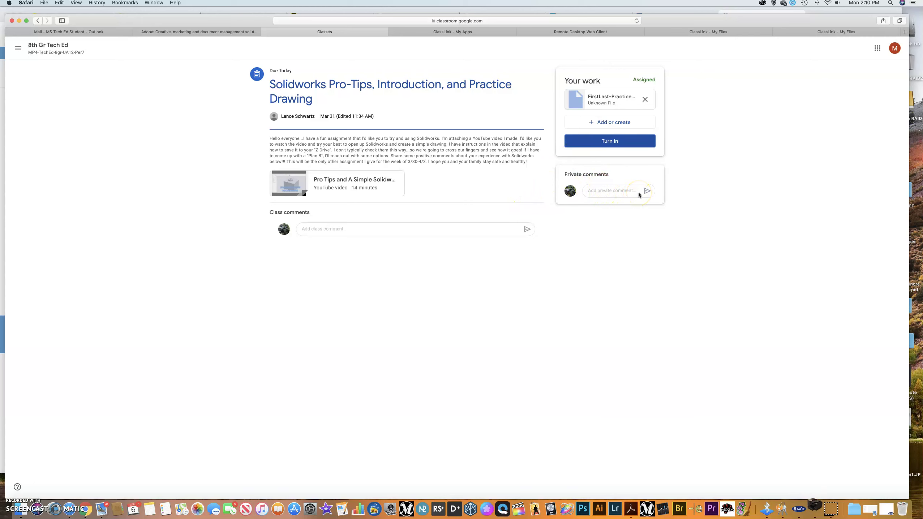
Step: Turn in the assignment with the attached FirstLast file and confirm, then bring Chrome forward
left_click(606, 143)
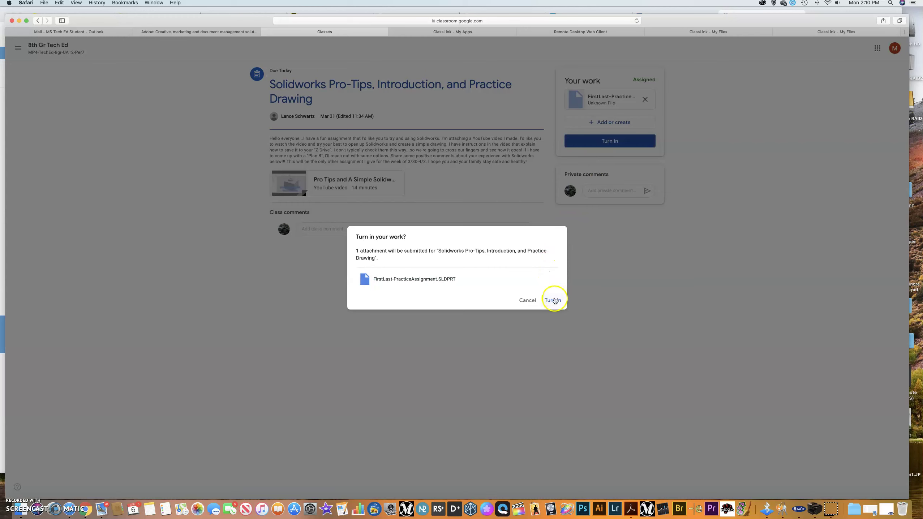
left_click(554, 299)
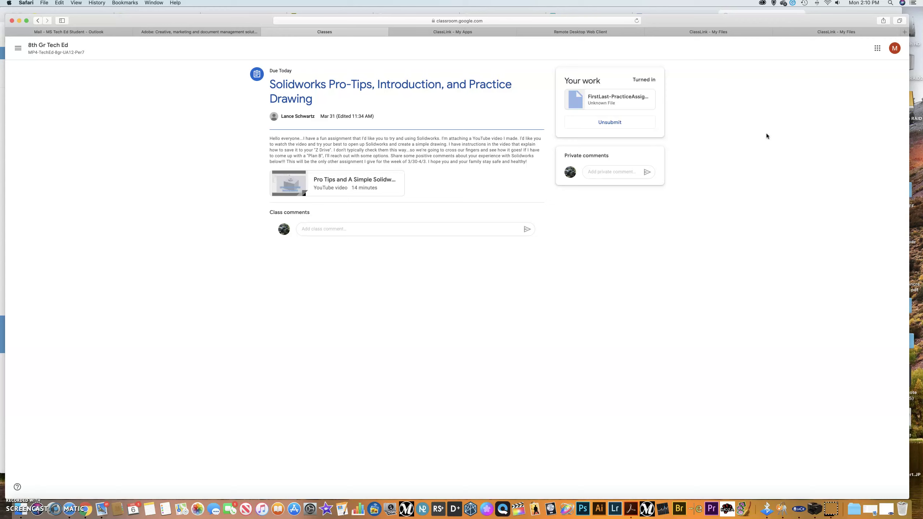
left_click(84, 508)
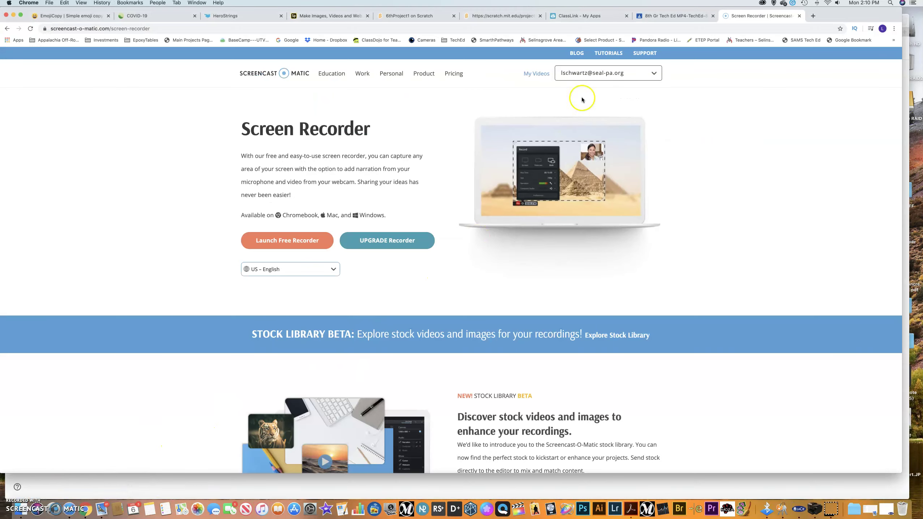
Step: From the 8th Gr Tech Ed Classwork list, open the turned-in FirstLast-PracticeAssignment.SLDPRT and its download options
left_click(660, 16)
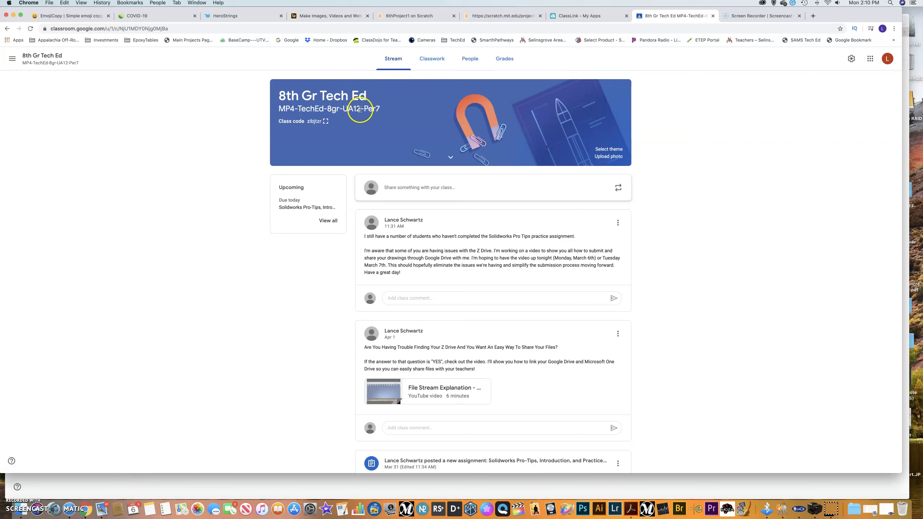
left_click(467, 62)
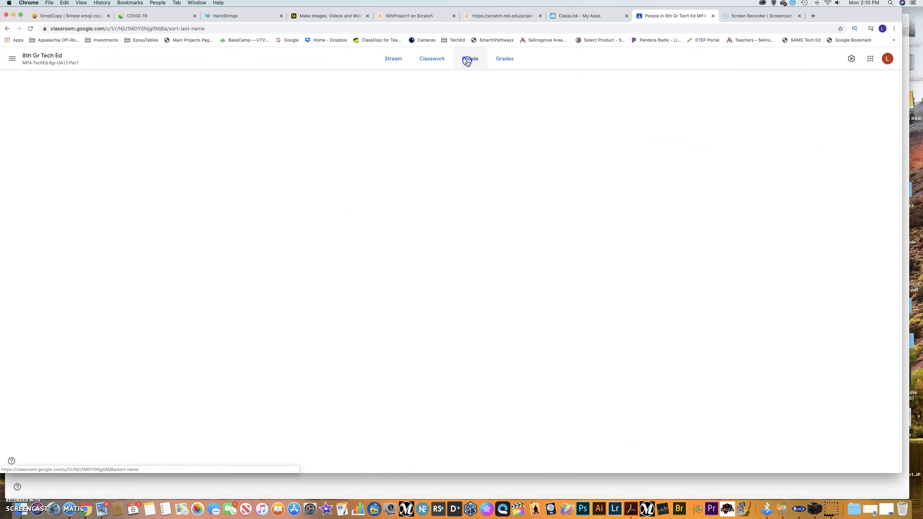
left_click(435, 62)
left_click(375, 115)
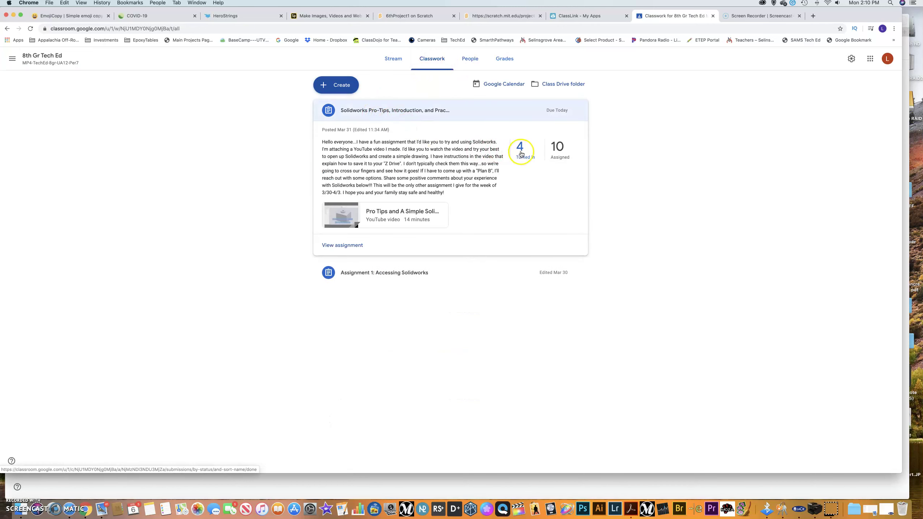
left_click(521, 153)
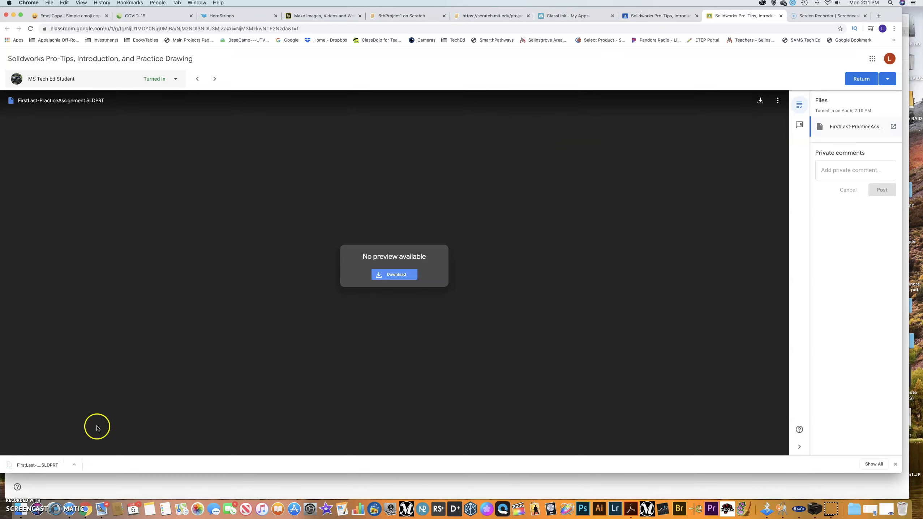
left_click(74, 464)
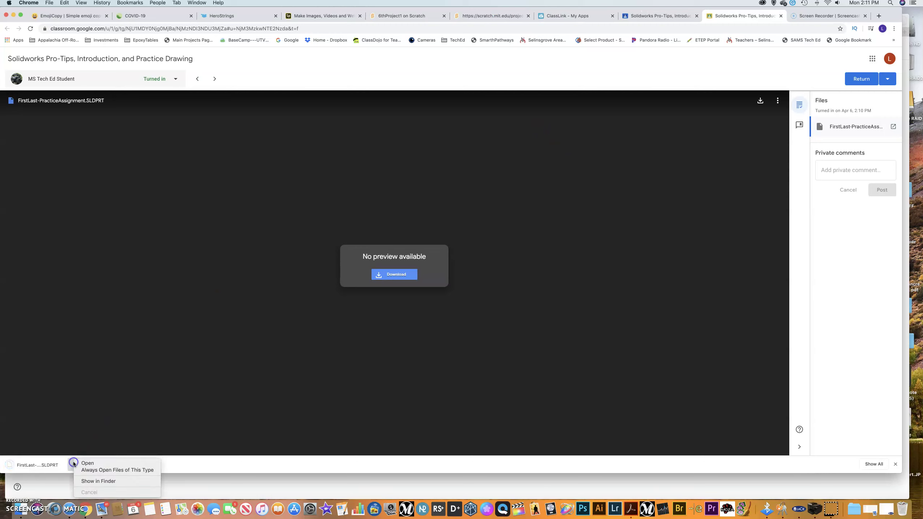
left_click(94, 464)
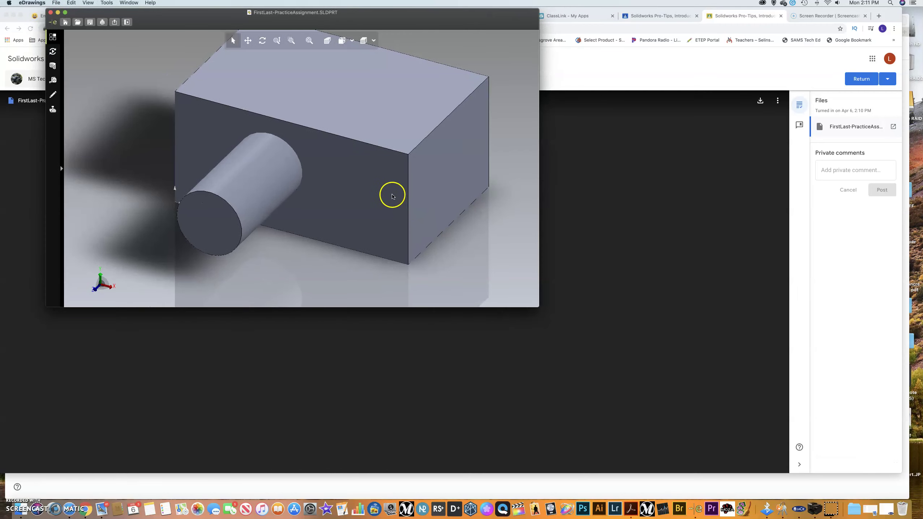
left_click(365, 184)
Step: Close the part viewer, return the student's FirstLast work with confirmation, then switch back to Safari
left_click(50, 12)
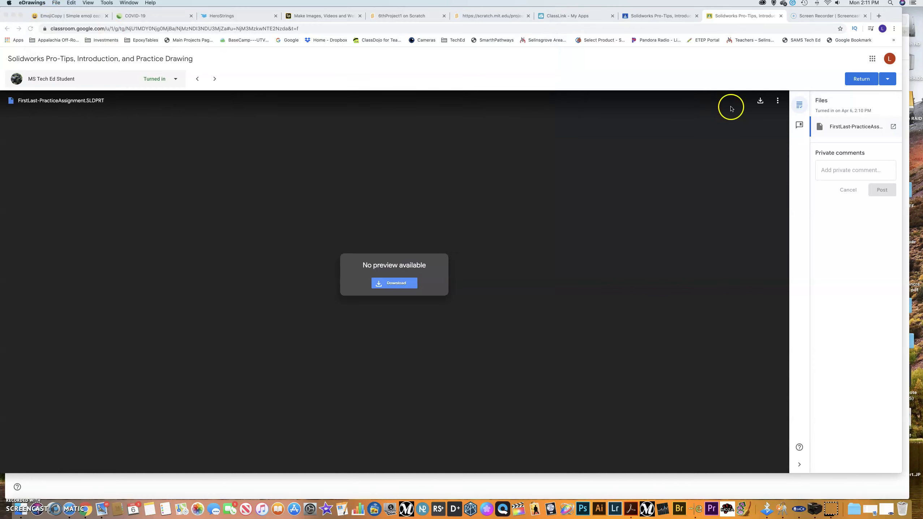
left_click(860, 80)
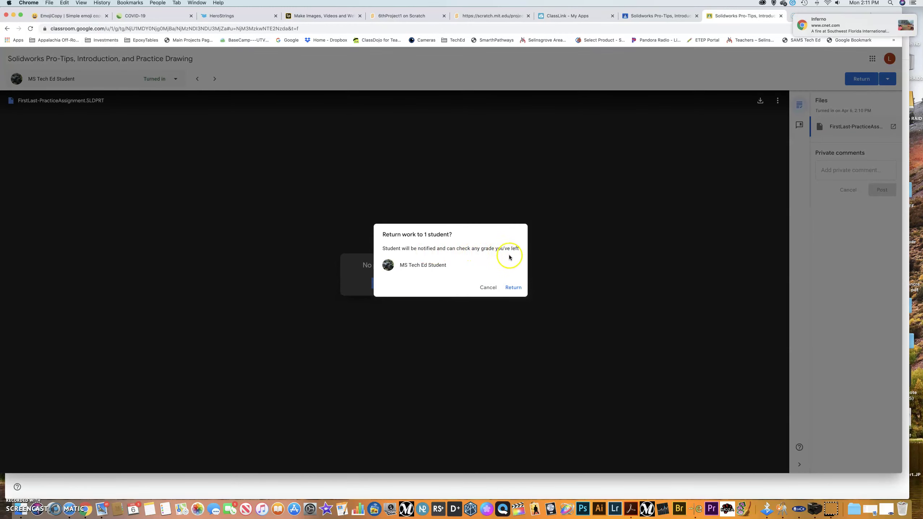
left_click(514, 287)
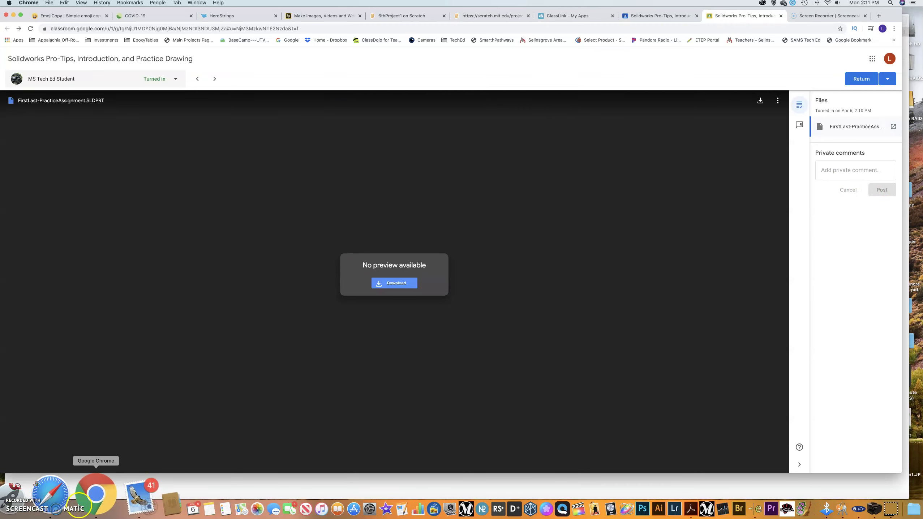
left_click(73, 503)
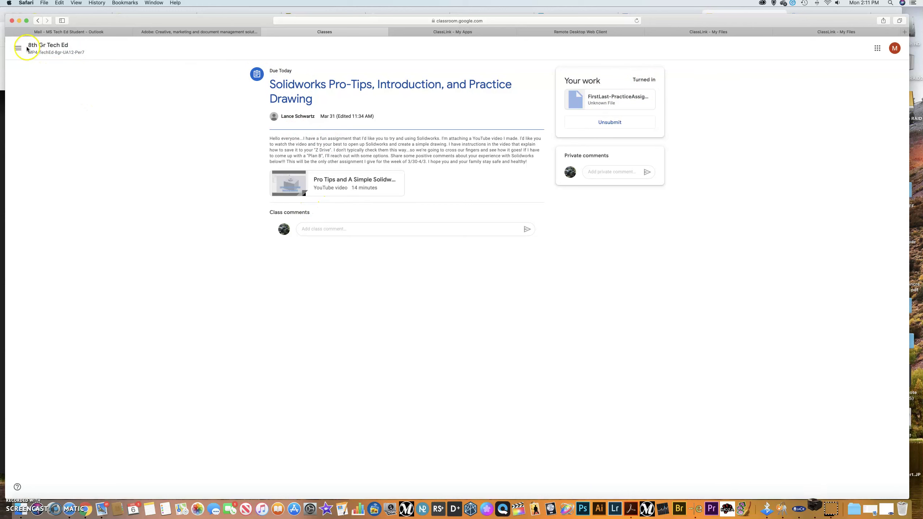
Step: Open the class's Classwork list and view the student's work, showing Solidworks Pro-Tips as Turned in
left_click(49, 46)
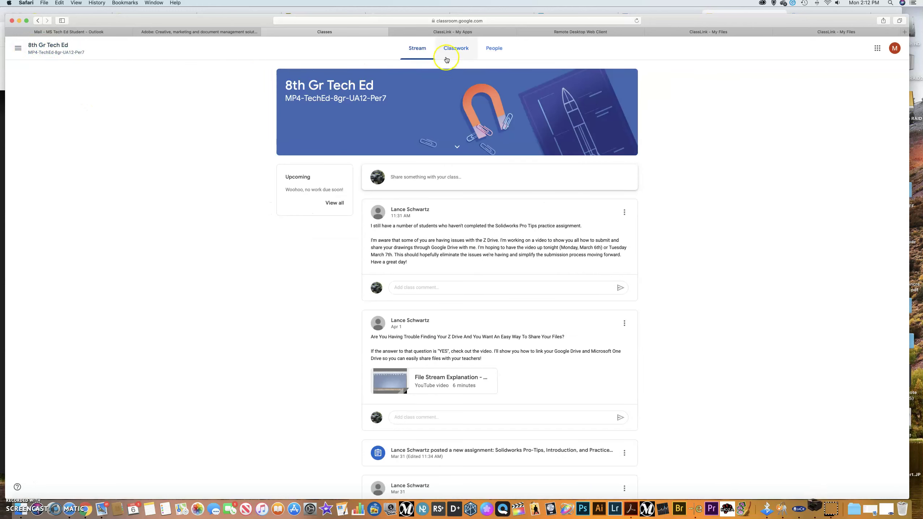
left_click(456, 51)
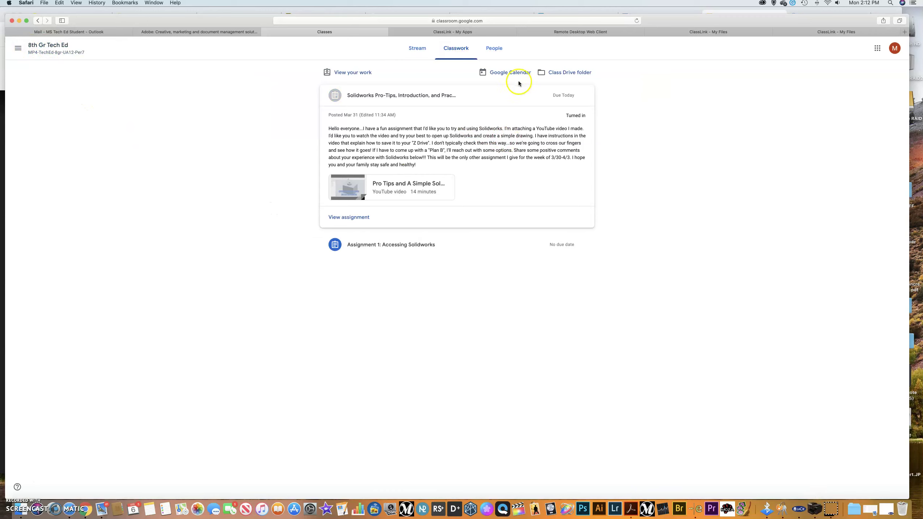
left_click(351, 74)
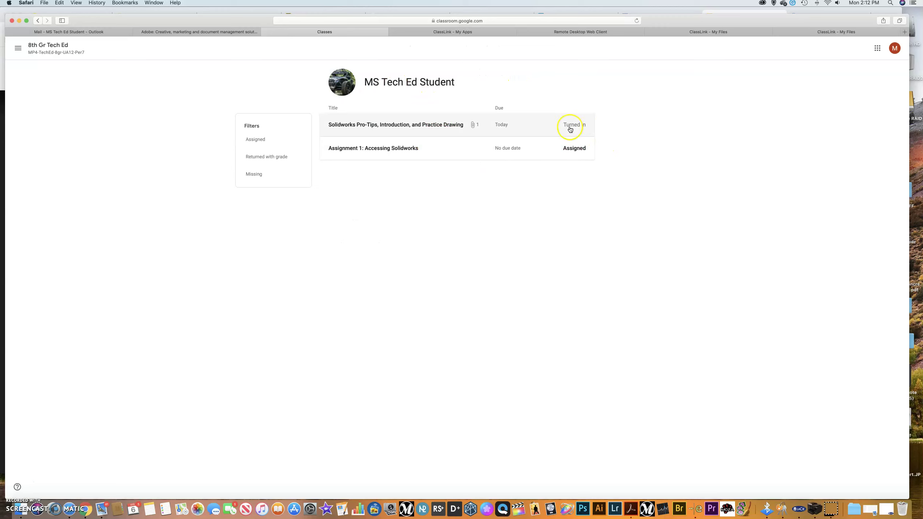